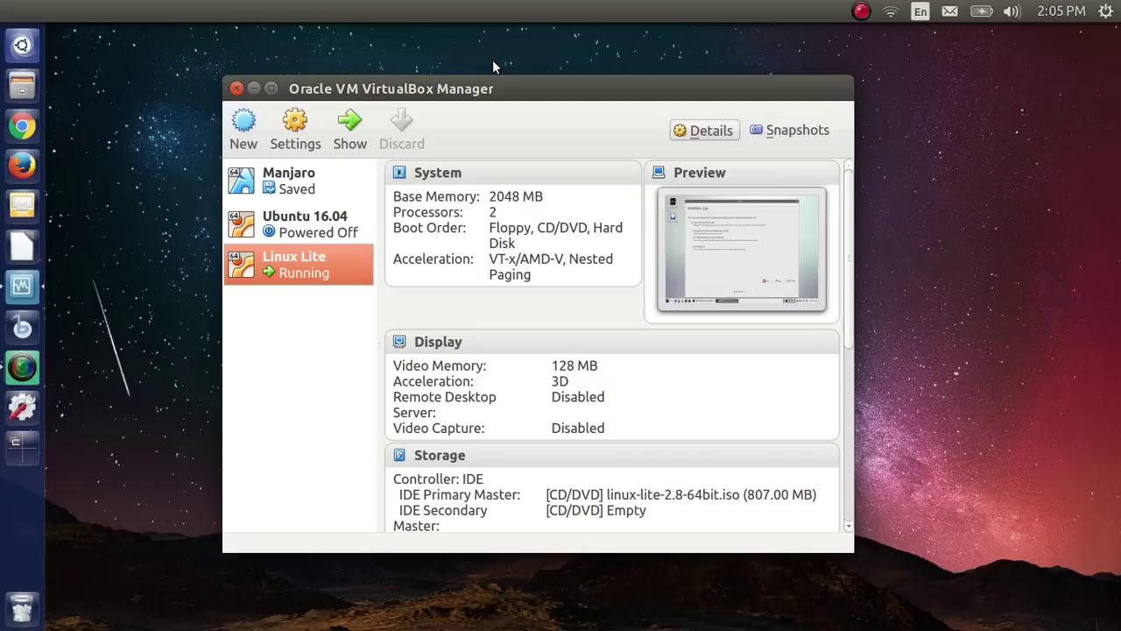
In the Linux Lite virtual machine's installer, proceed with the "Something else" installation type and create a new empty partition table on /dev/sda
{"action": "key", "text": "alt+Tab"}
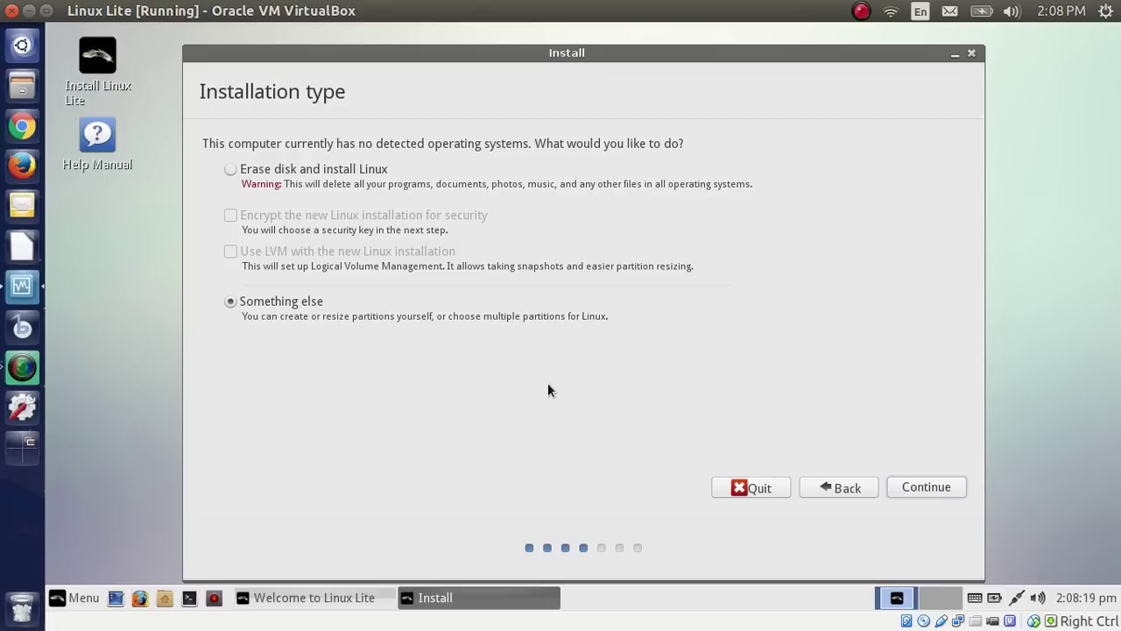
{"action": "left_click", "coordinate": [945, 491]}
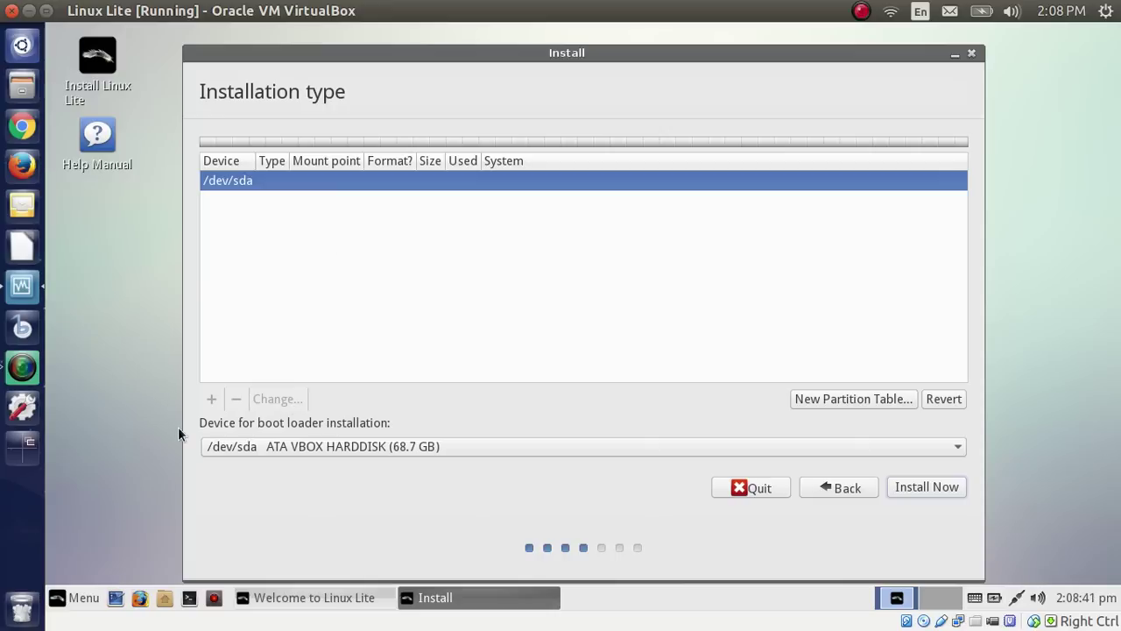
{"action": "double_click", "coordinate": [541, 180]}
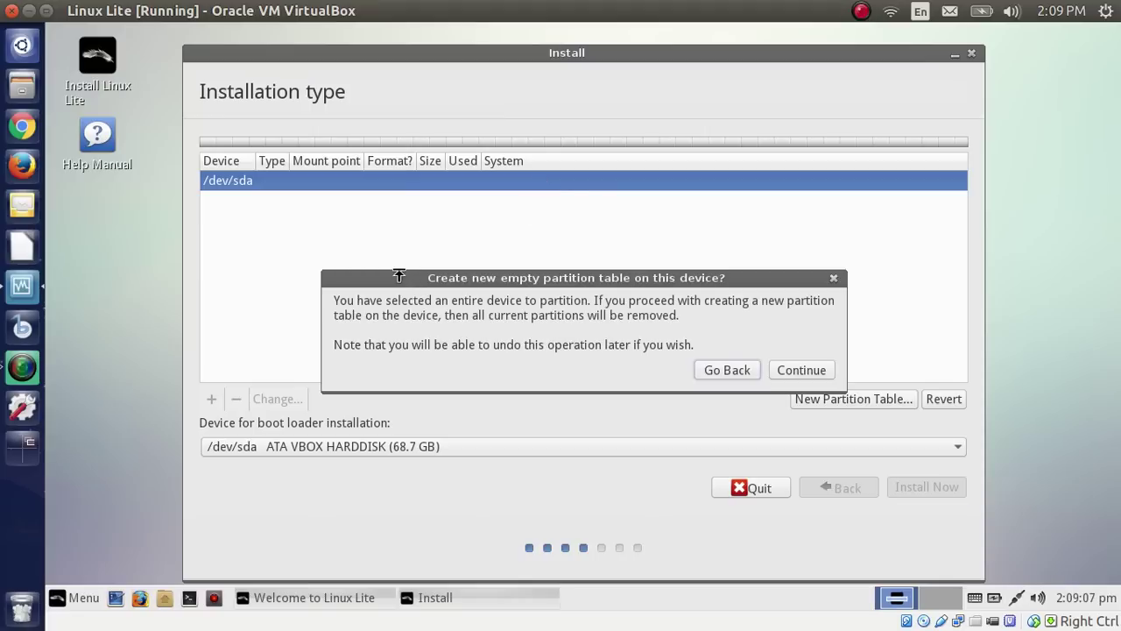
{"action": "left_click", "coordinate": [802, 369]}
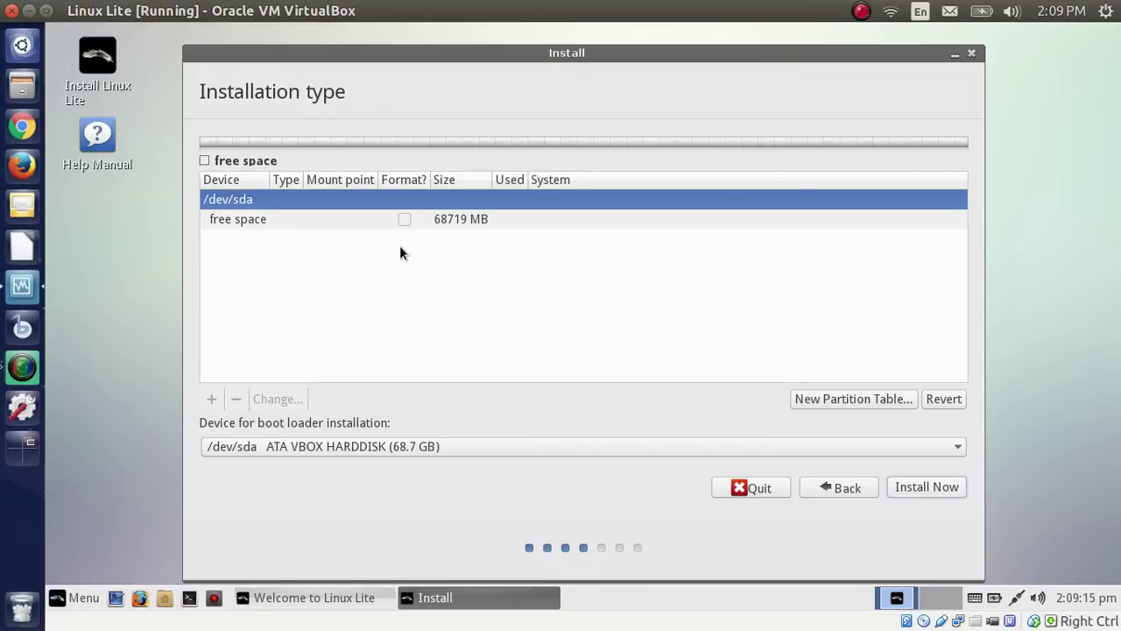
Create a 512 MB primary partition in the free space, using the Ext2 file system with mount point /boot
{"action": "left_click", "coordinate": [383, 222]}
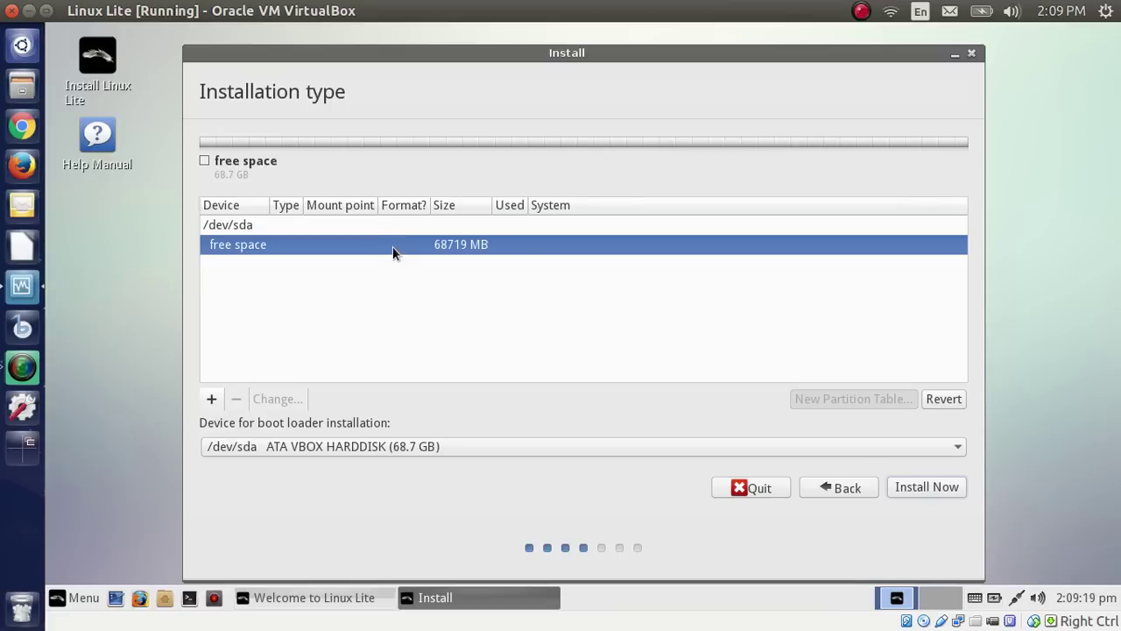
{"action": "double_click", "coordinate": [393, 247]}
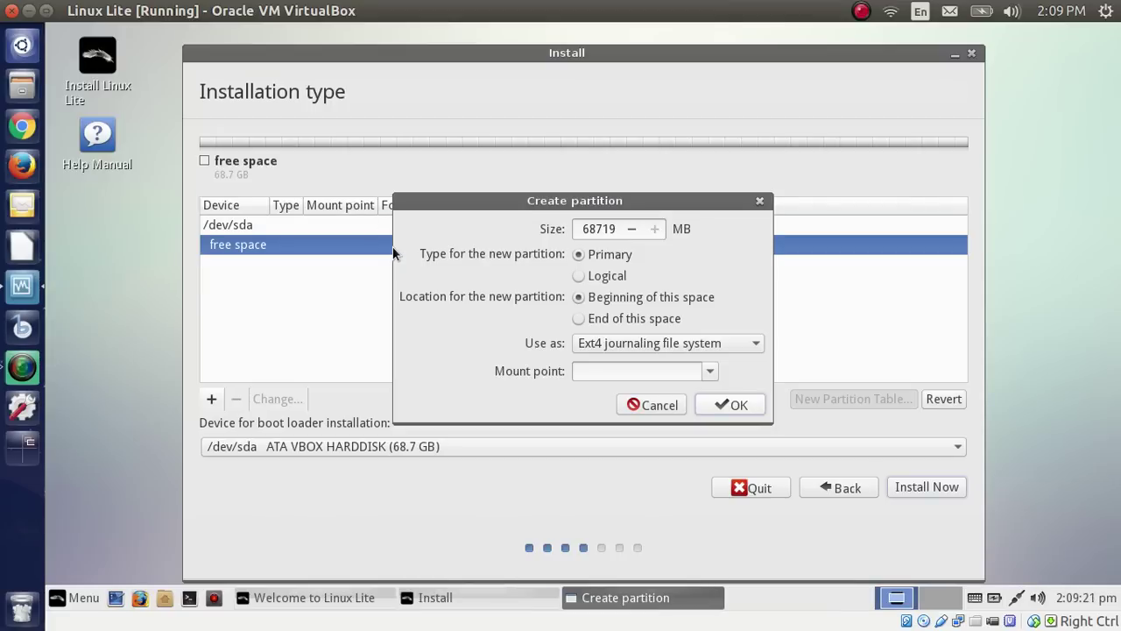
{"action": "double_click", "coordinate": [611, 229]}
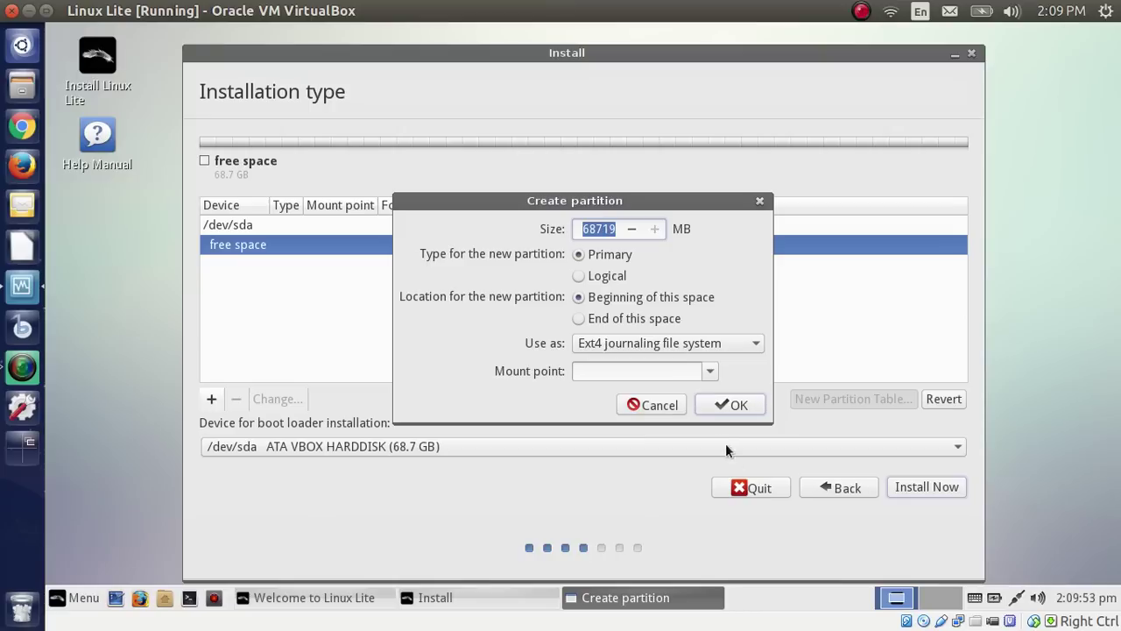
{"action": "left_click", "coordinate": [753, 344]}
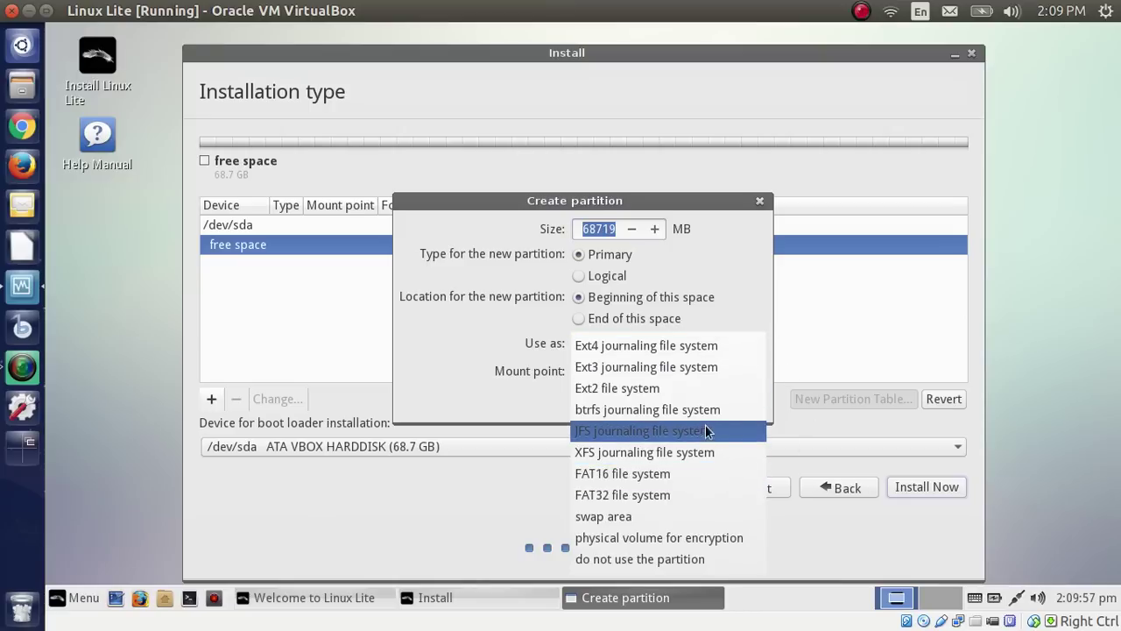
{"action": "left_click", "coordinate": [704, 388]}
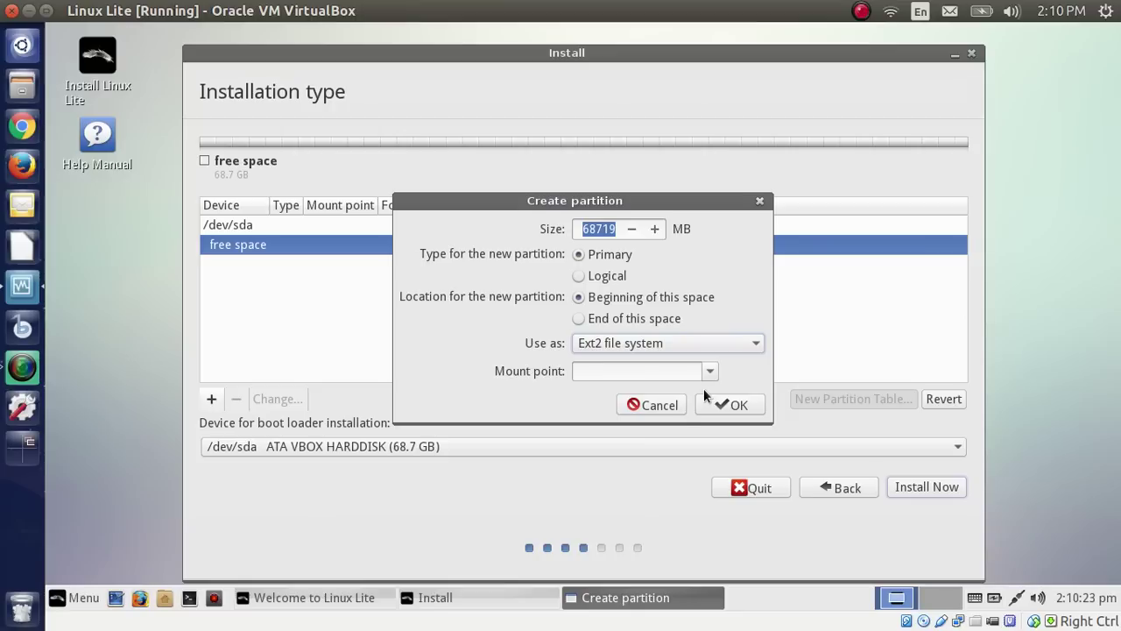
{"action": "left_click", "coordinate": [707, 371]}
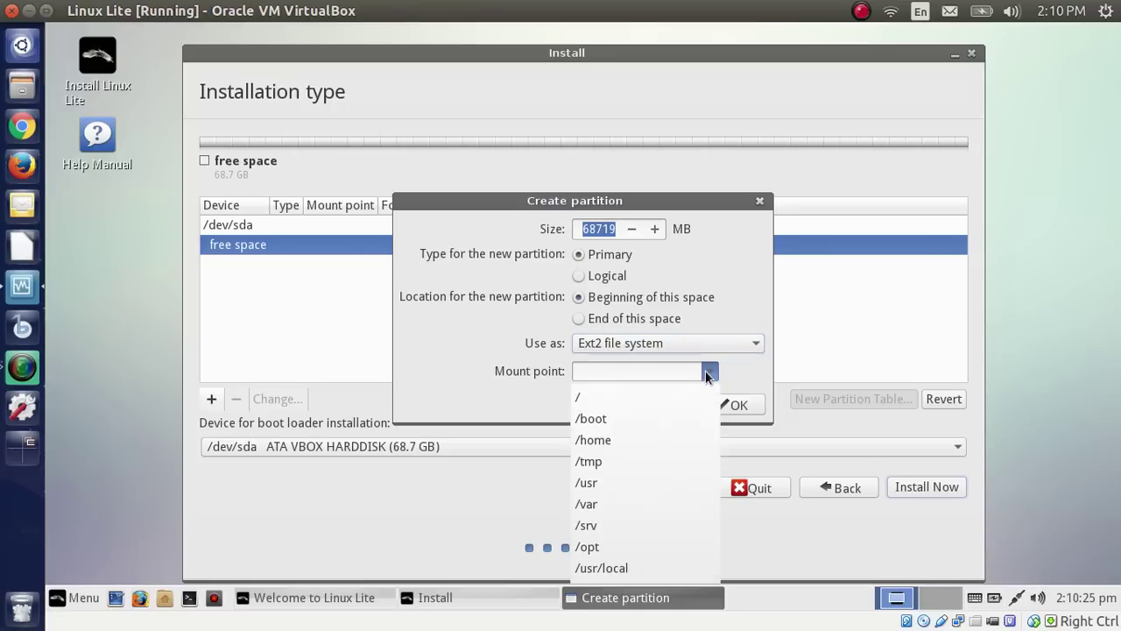
{"action": "left_click", "coordinate": [659, 428]}
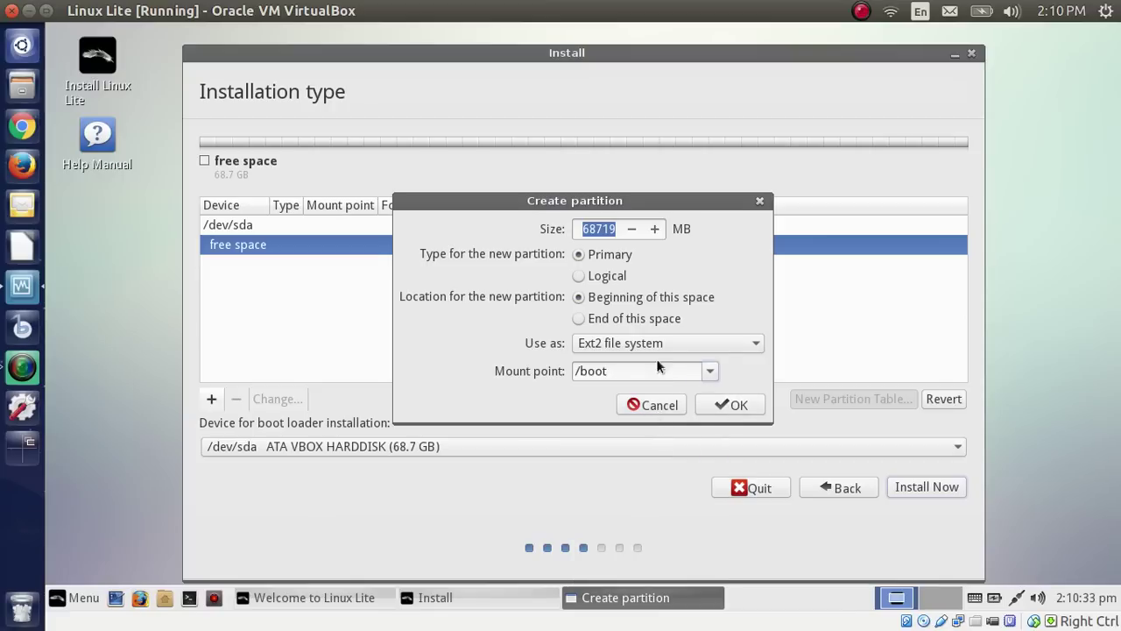
{"action": "double_click", "coordinate": [599, 229]}
{"action": "type", "text": "512"}
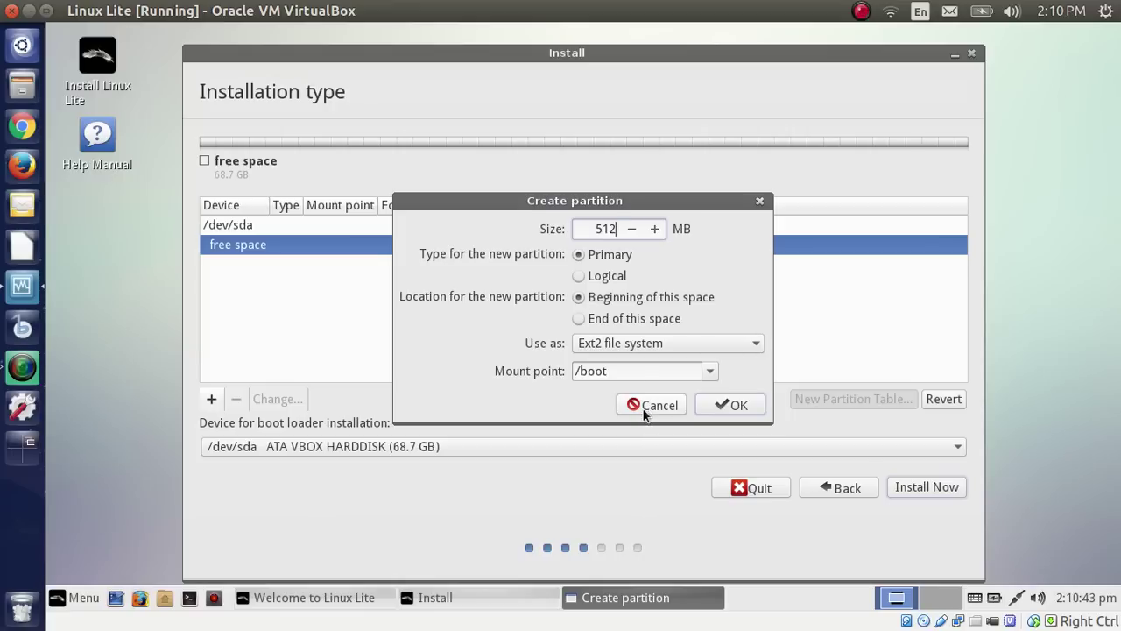
{"action": "left_click", "coordinate": [736, 404]}
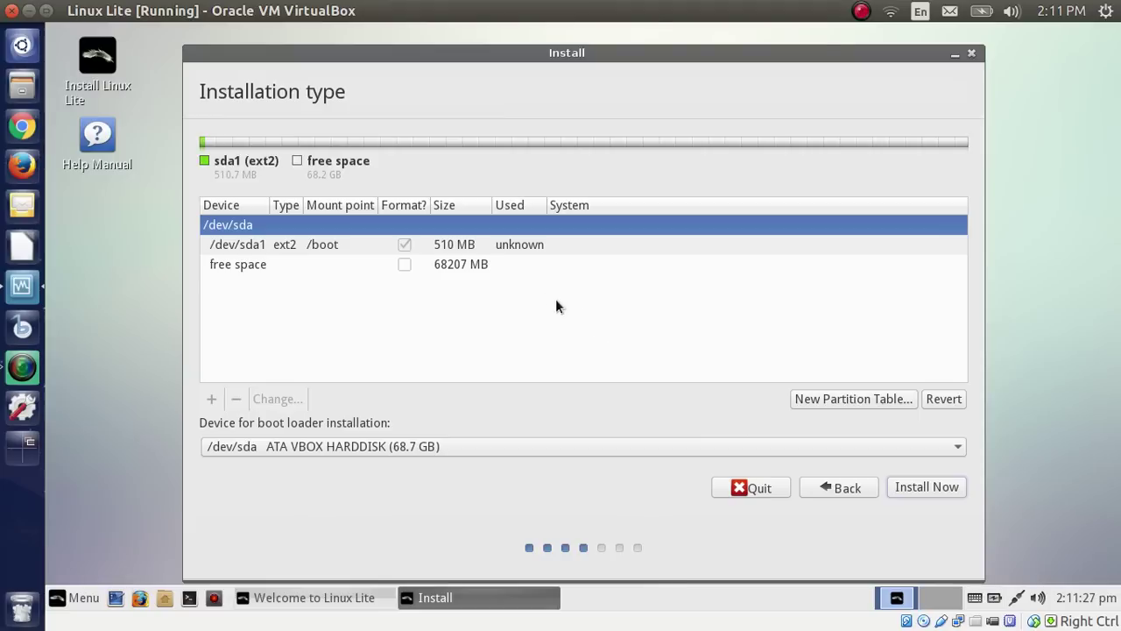
Create a 15000 MB primary partition in the free space, using the Ext4 journaling file system with mount point /
{"action": "double_click", "coordinate": [534, 266]}
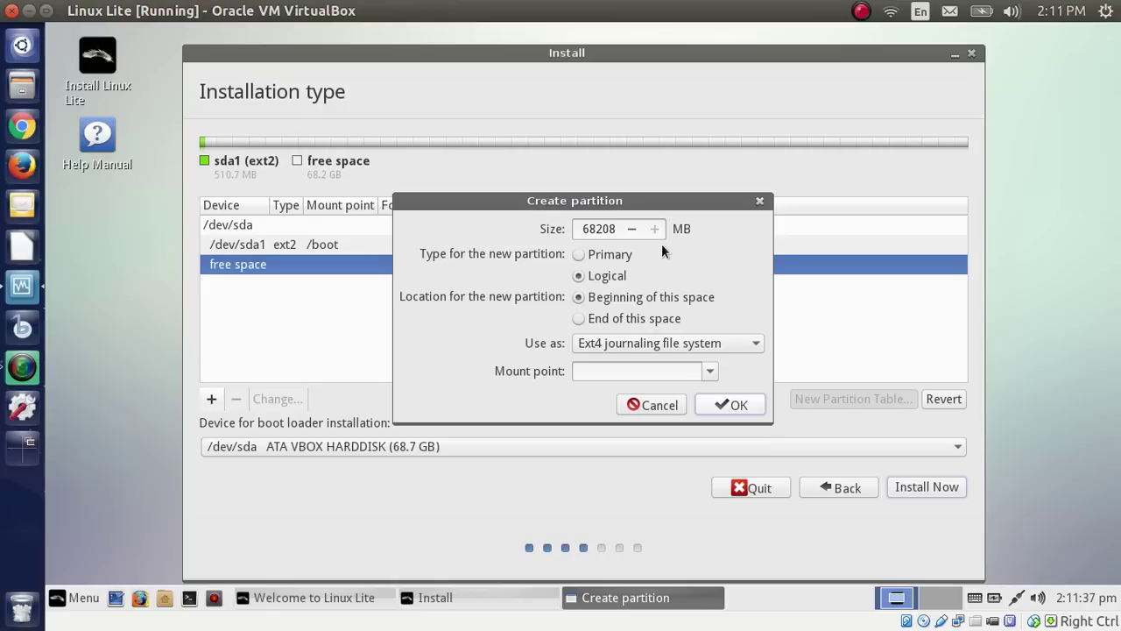
{"action": "double_click", "coordinate": [612, 228]}
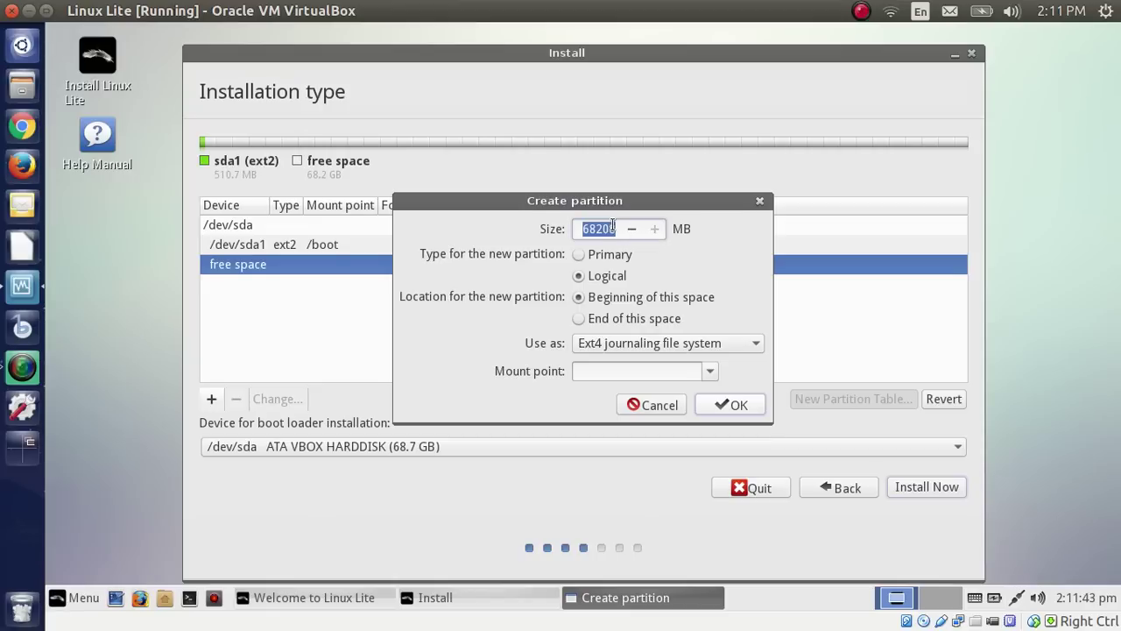
{"action": "type", "text": "15"}
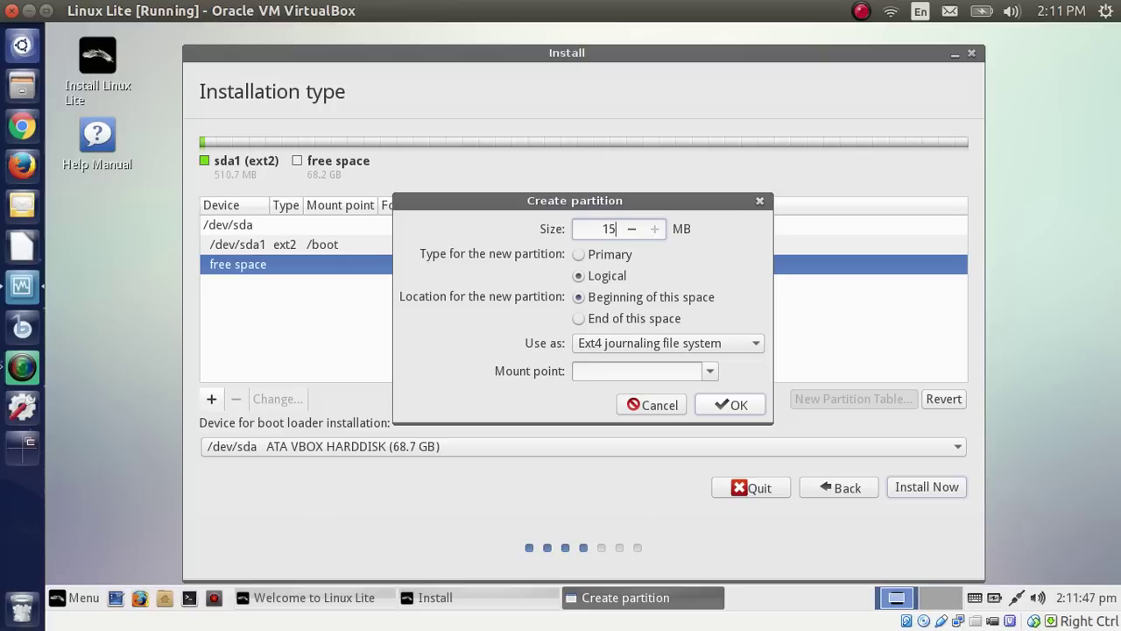
{"action": "type", "text": "000"}
{"action": "left_click", "coordinate": [603, 256]}
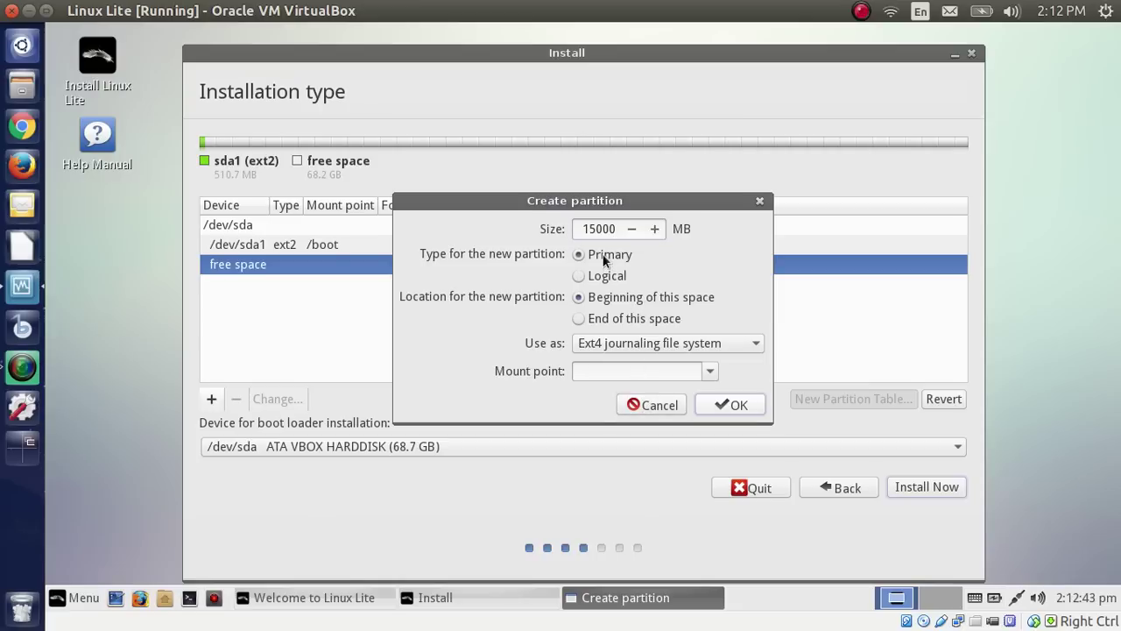
{"action": "left_click", "coordinate": [710, 371]}
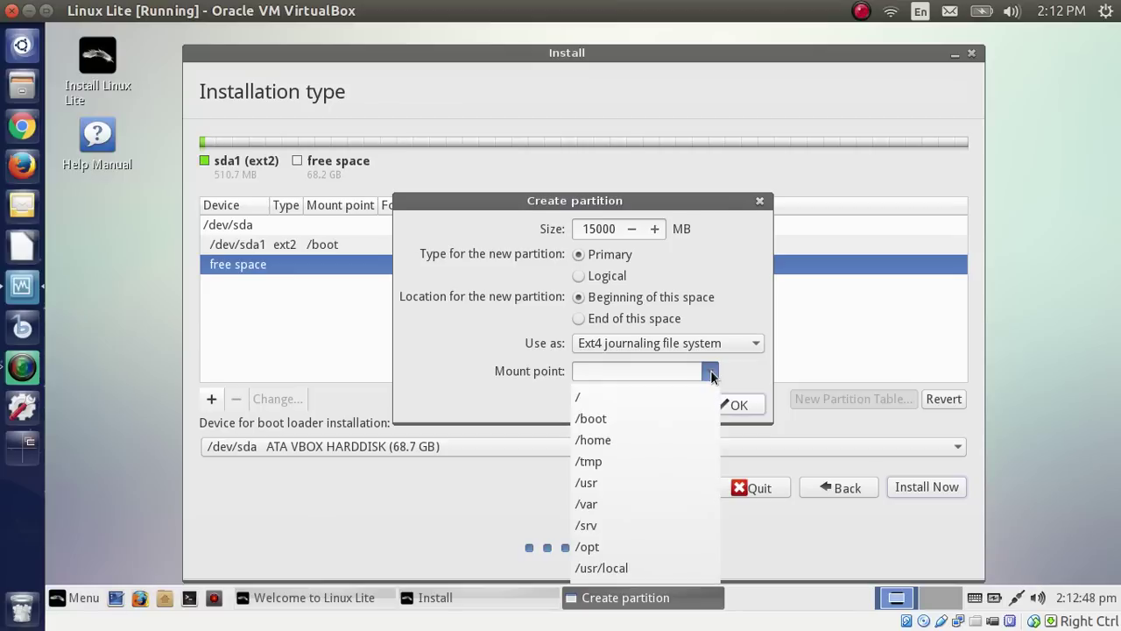
{"action": "left_click", "coordinate": [656, 404]}
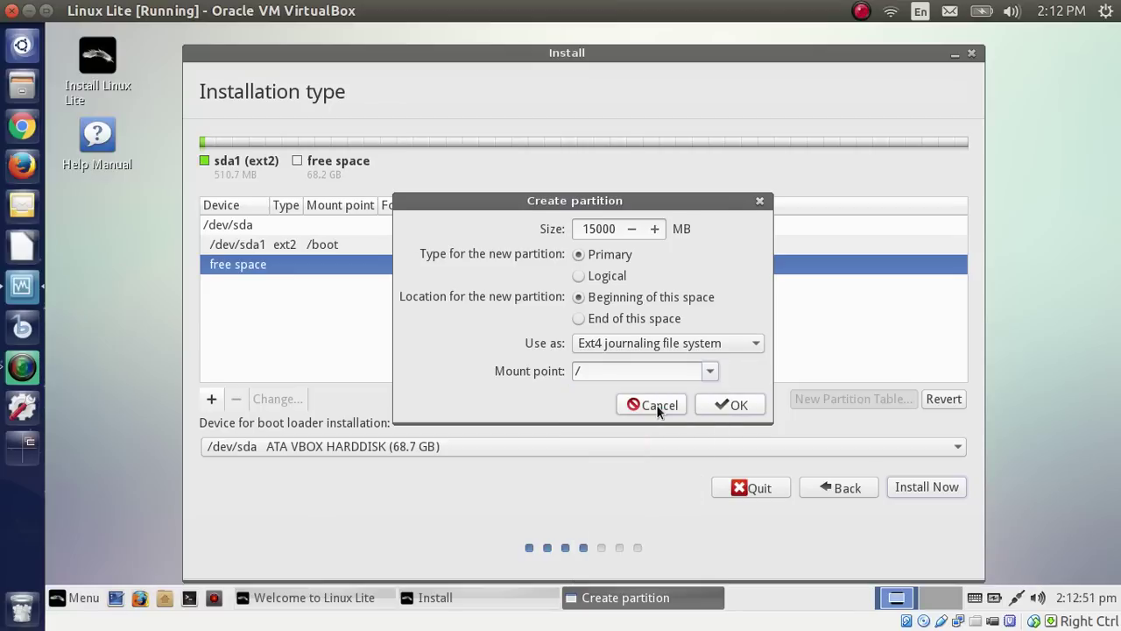
{"action": "left_click", "coordinate": [731, 405]}
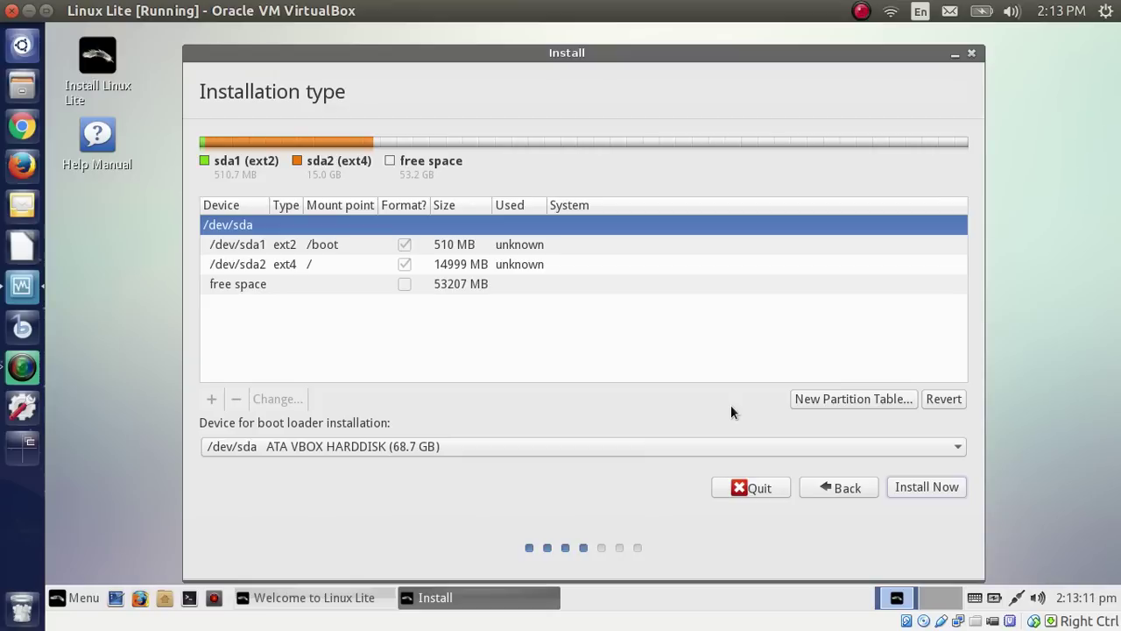
Create a 4100 MB primary partition in the free space and use it as swap area
{"action": "double_click", "coordinate": [389, 284]}
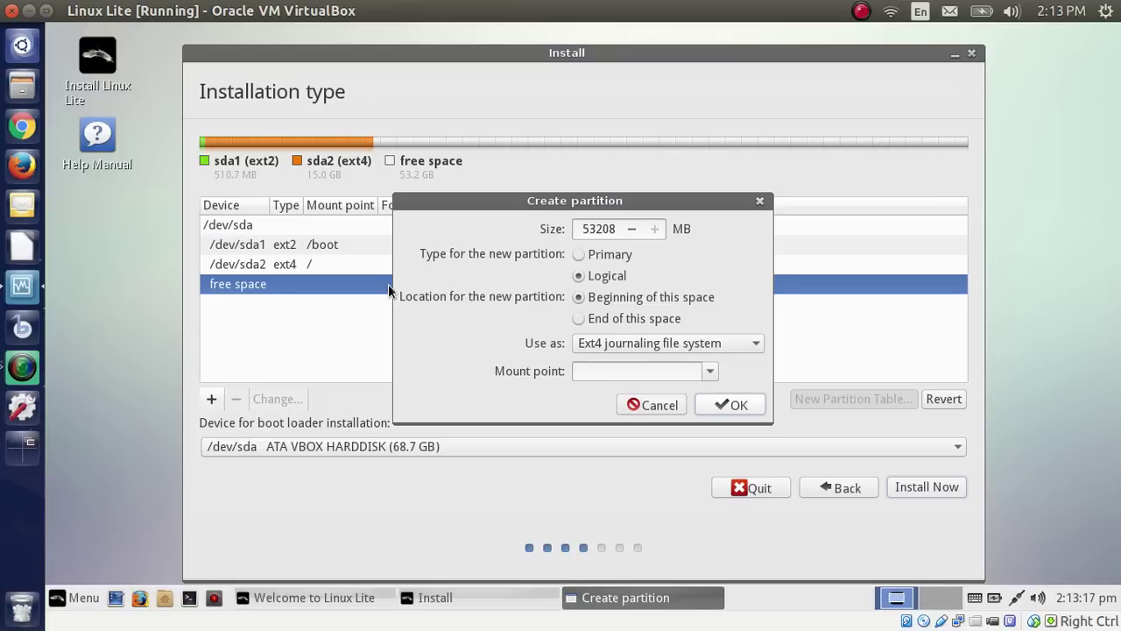
{"action": "left_click", "coordinate": [579, 255]}
{"action": "double_click", "coordinate": [608, 228]}
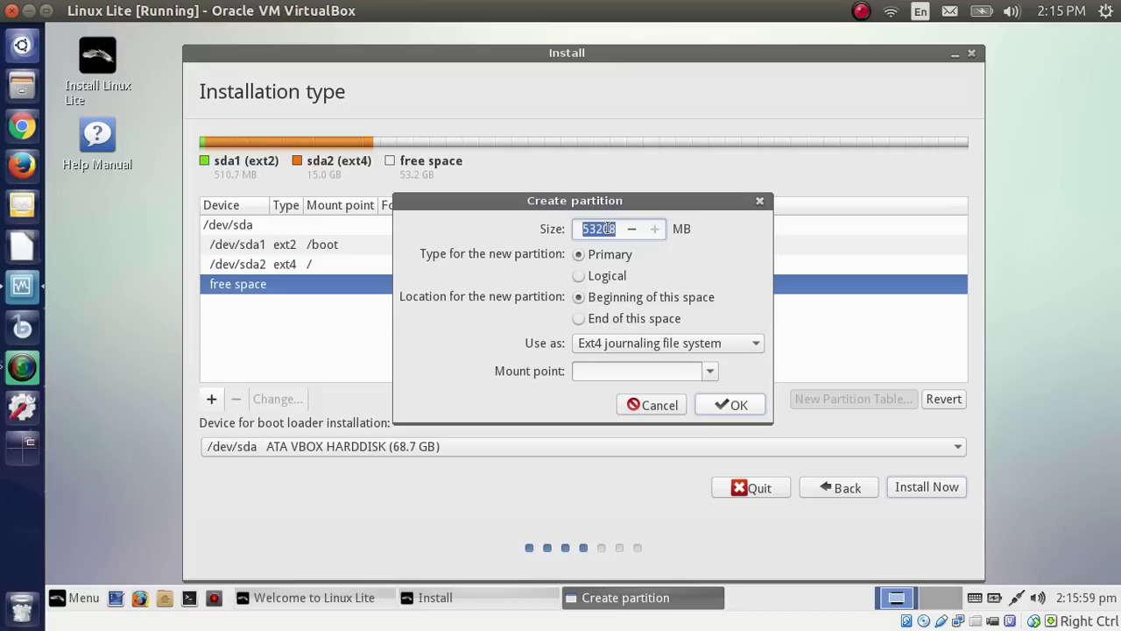
{"action": "type", "text": "4000"}
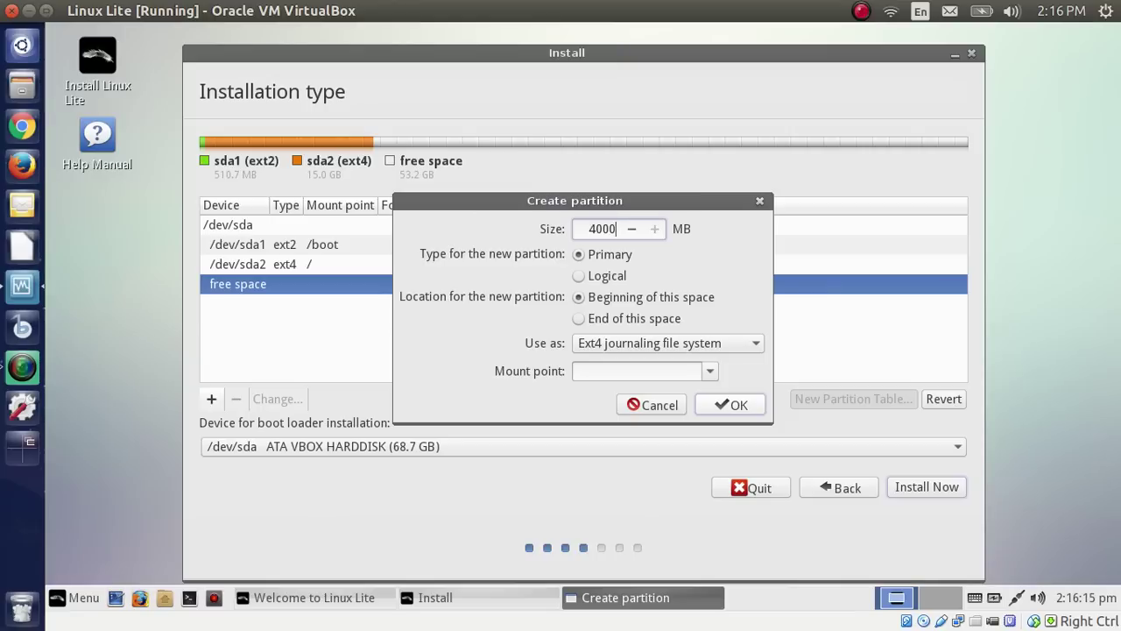
{"action": "left_click", "coordinate": [604, 229]}
{"action": "key", "text": "BackSpace"}
{"action": "type", "text": "1"}
{"action": "left_click", "coordinate": [708, 372]}
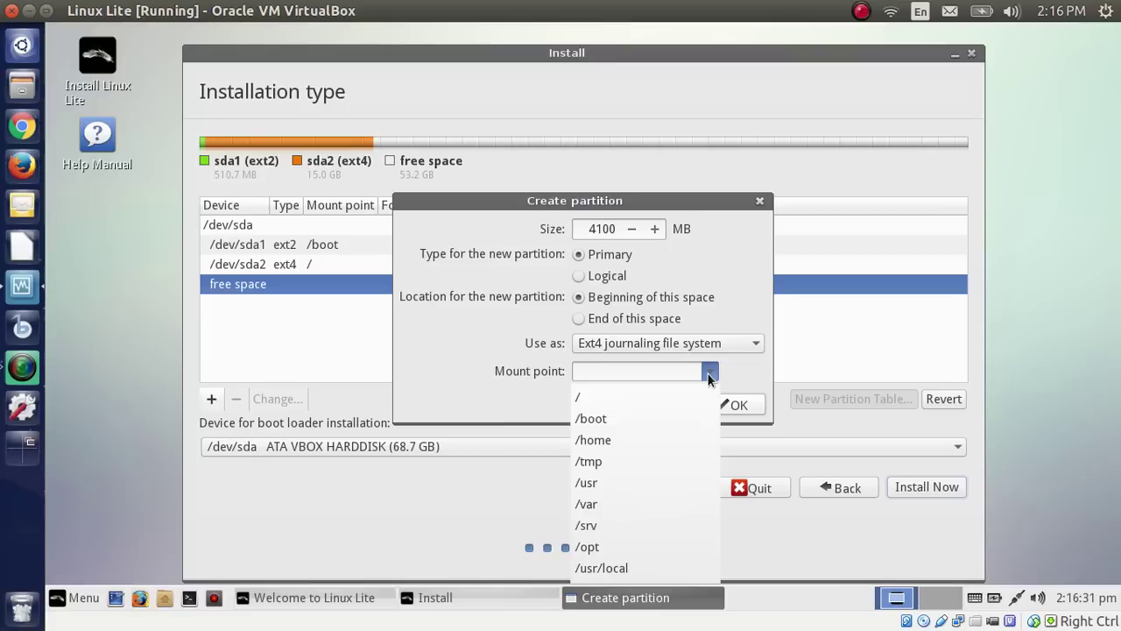
{"action": "left_click", "coordinate": [760, 345]}
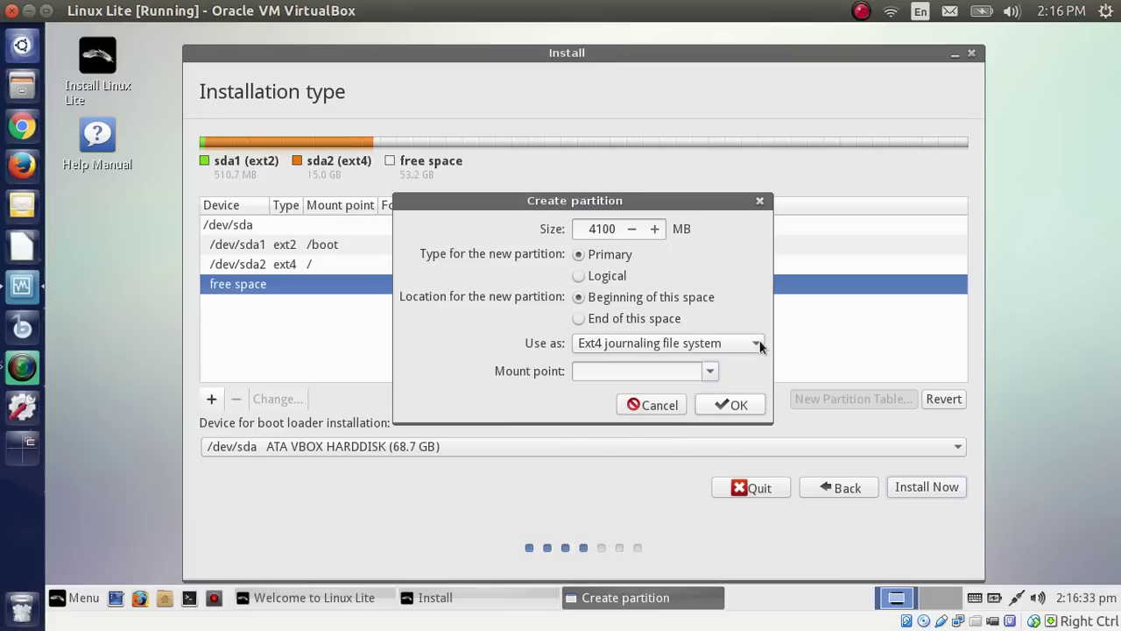
{"action": "left_click", "coordinate": [758, 345]}
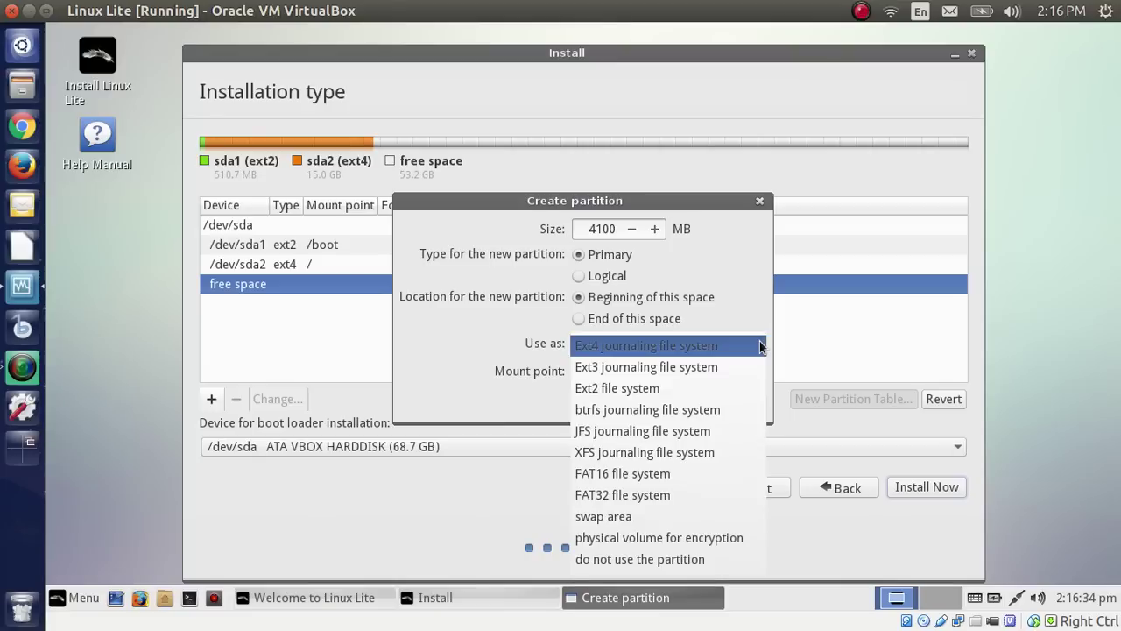
{"action": "left_click", "coordinate": [694, 523]}
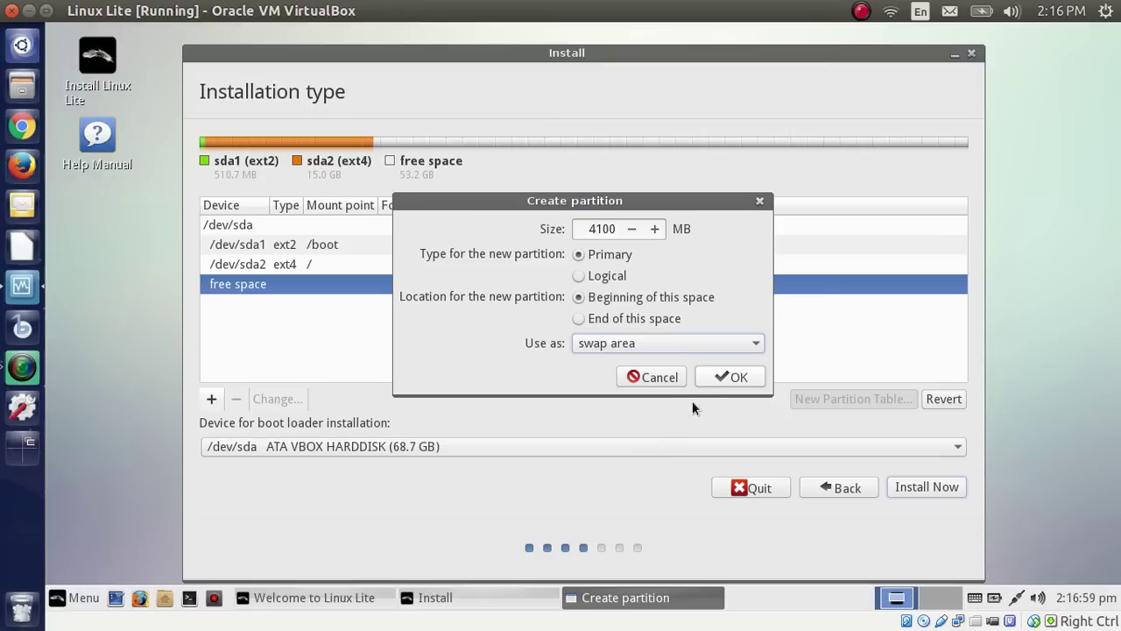
{"action": "left_click", "coordinate": [727, 376]}
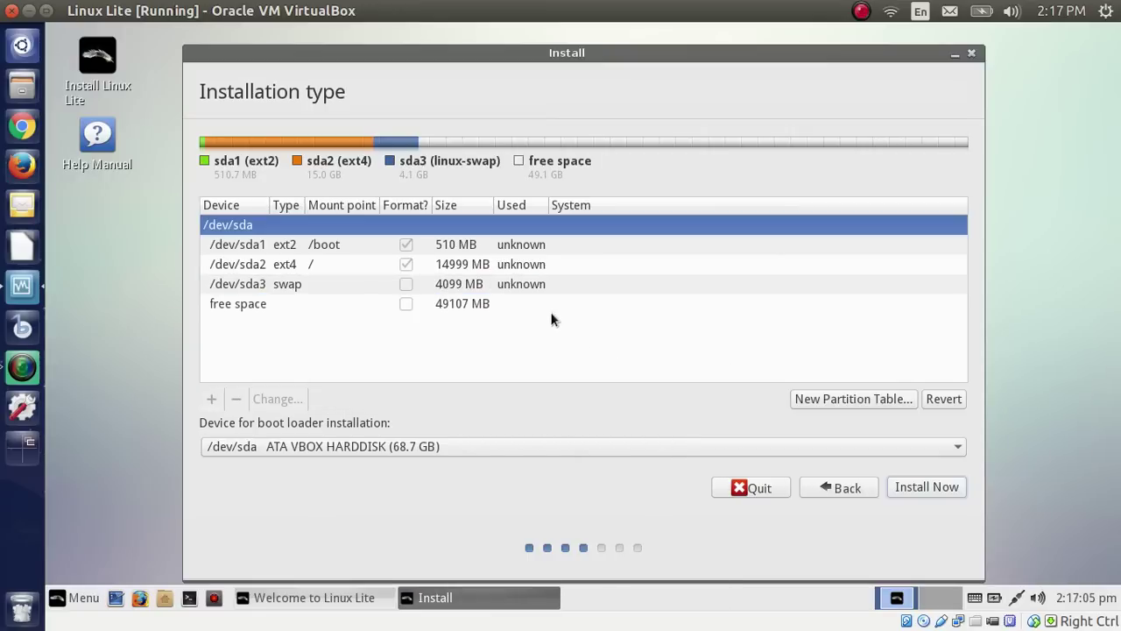
Create a primary Ext4 partition from all the remaining free space, with mount point /home
{"action": "double_click", "coordinate": [504, 306]}
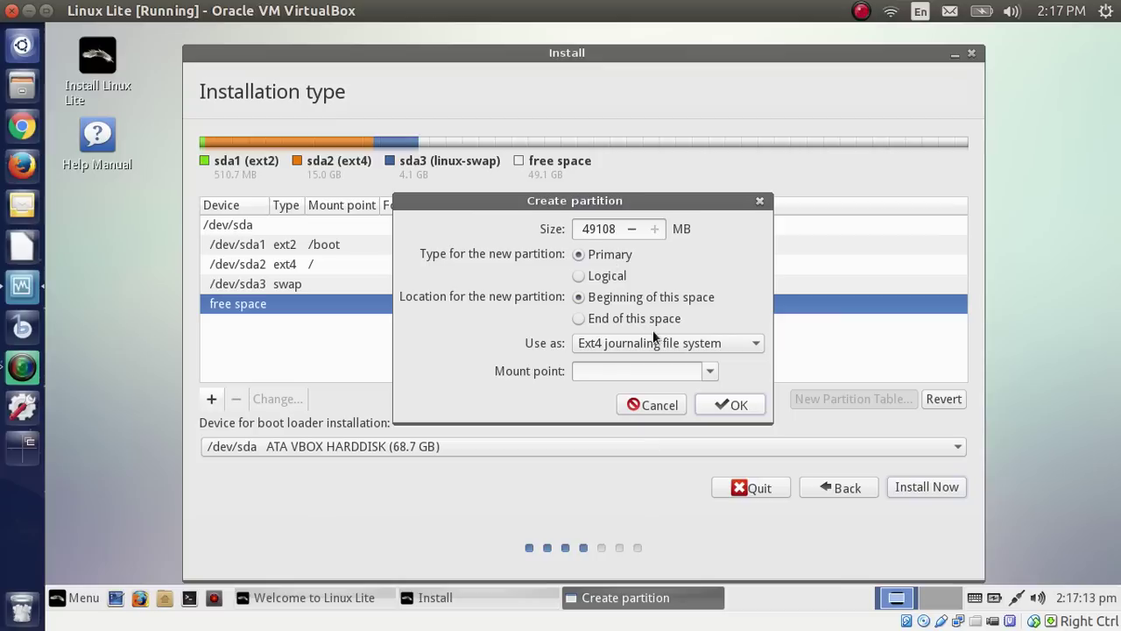
{"action": "left_click", "coordinate": [710, 372]}
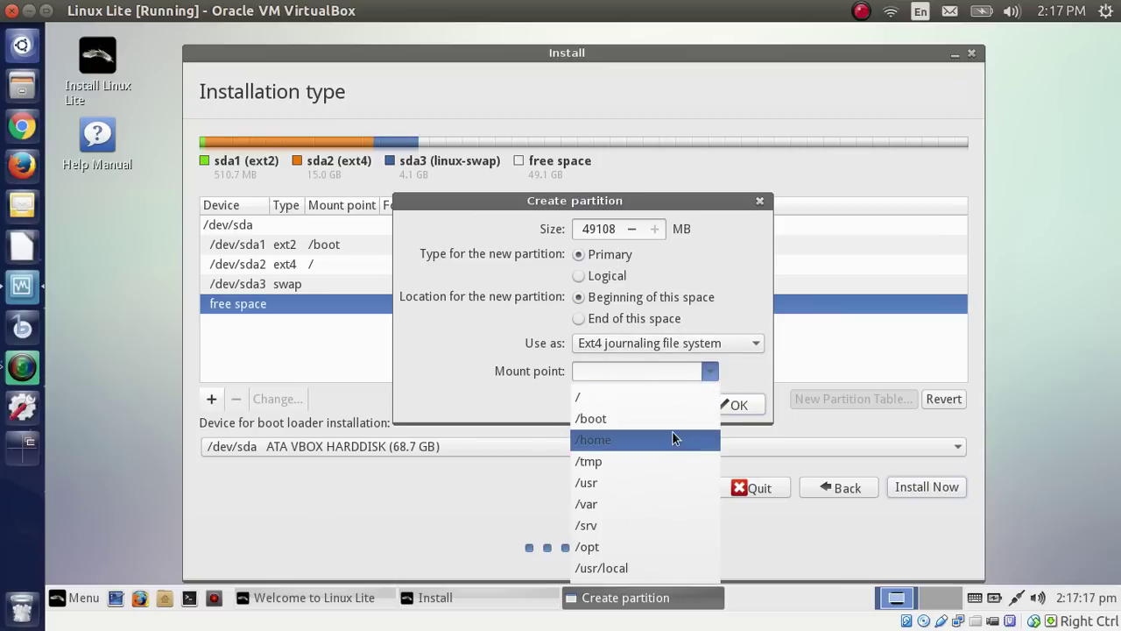
{"action": "left_click", "coordinate": [672, 435]}
{"action": "left_click", "coordinate": [721, 408]}
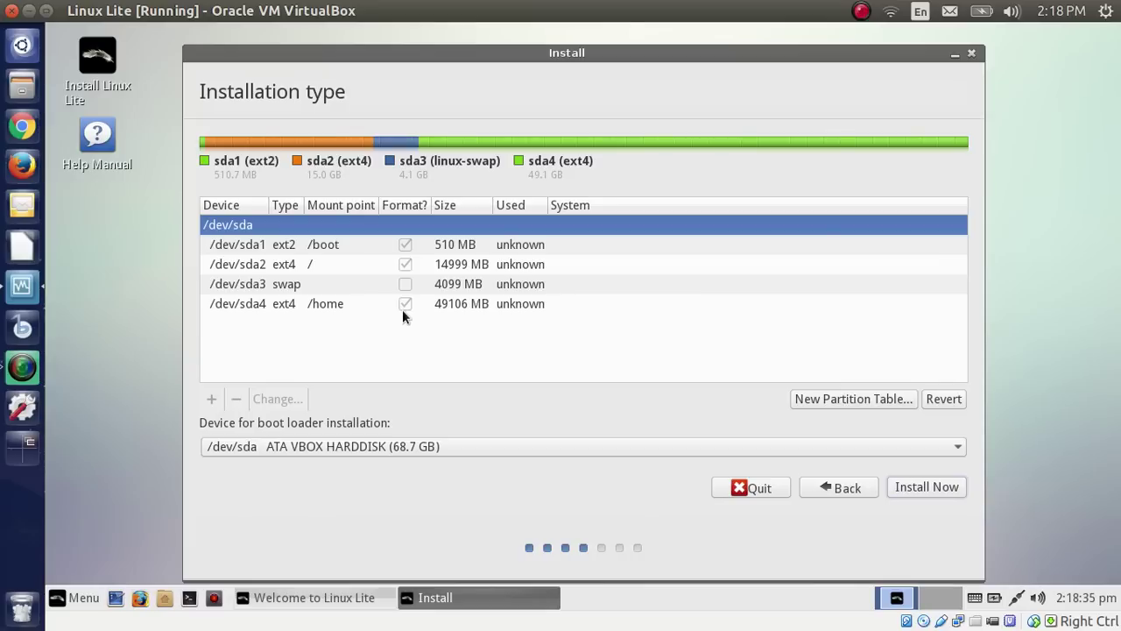
{"action": "left_click", "coordinate": [541, 244]}
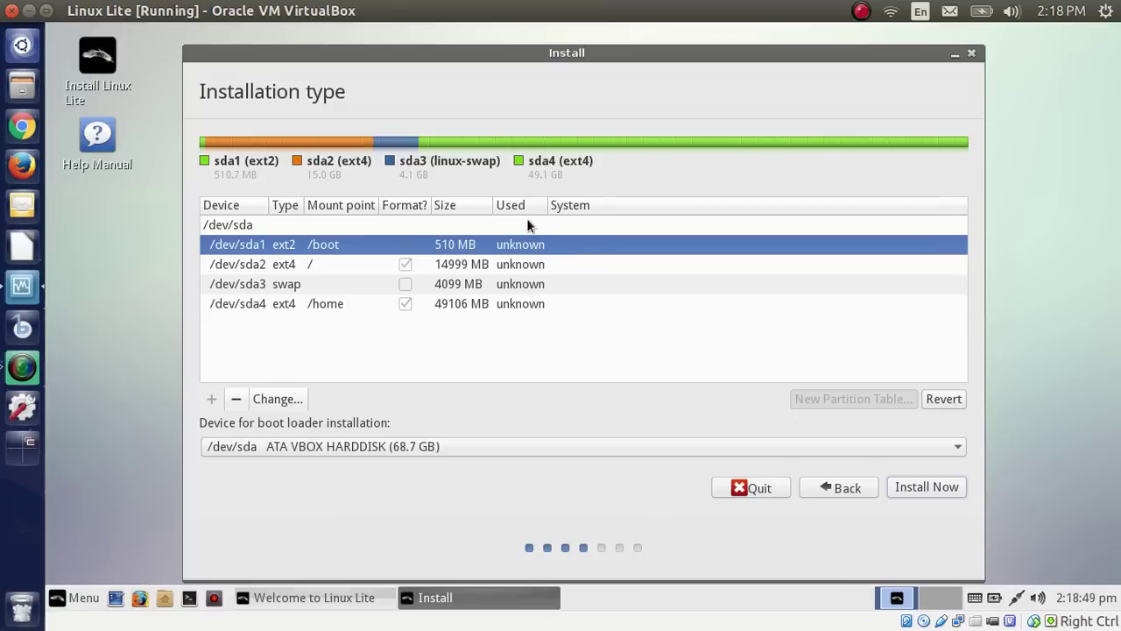
{"action": "left_click", "coordinate": [527, 221]}
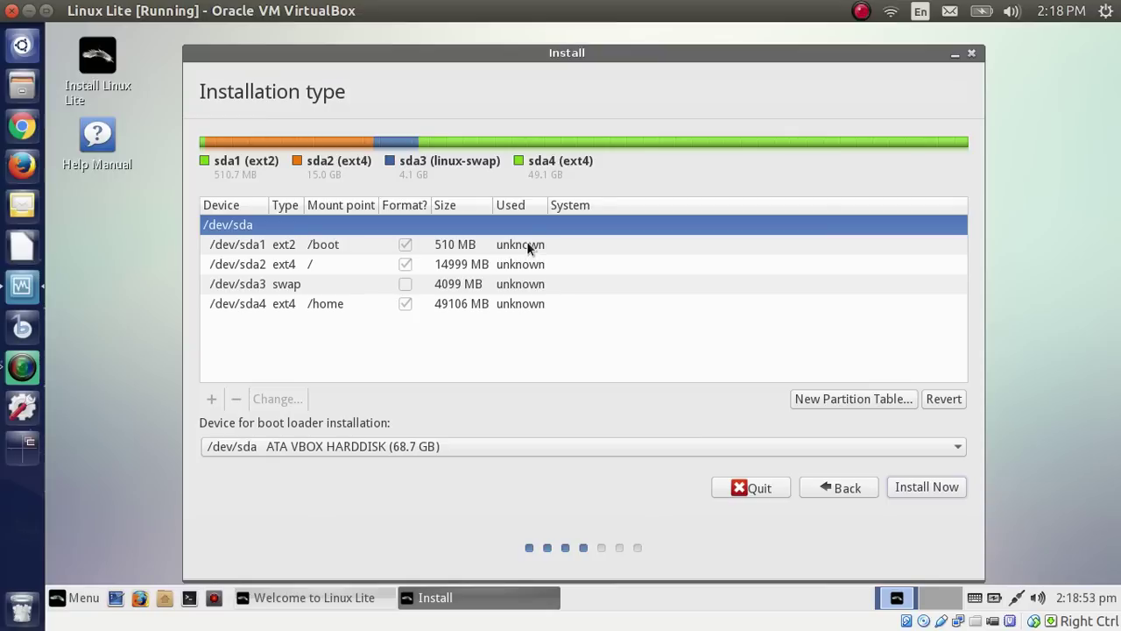
{"action": "left_click", "coordinate": [526, 241]}
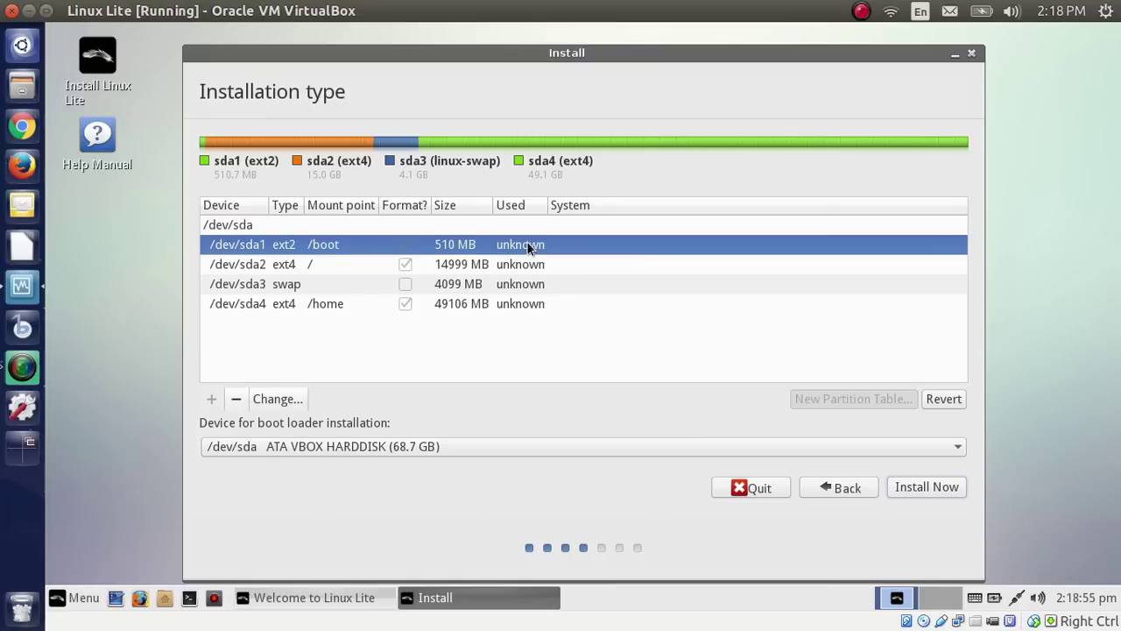
{"action": "left_click", "coordinate": [522, 304]}
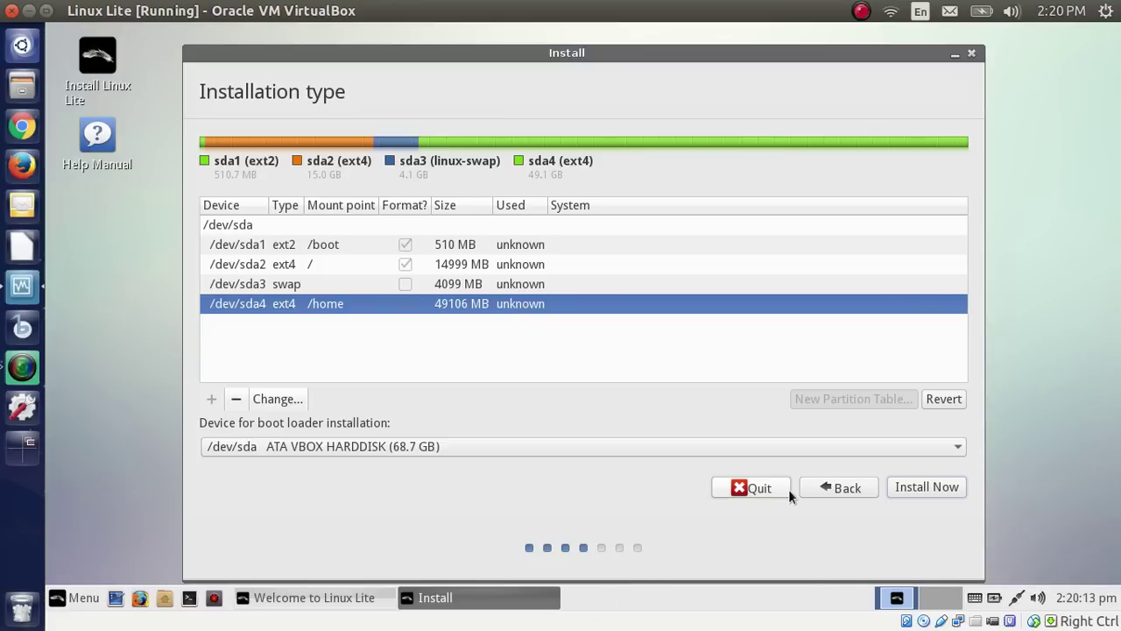
Start the installation with the four defined partitions on /dev/sda and approve writing the changes to the disk
{"action": "left_click", "coordinate": [944, 485]}
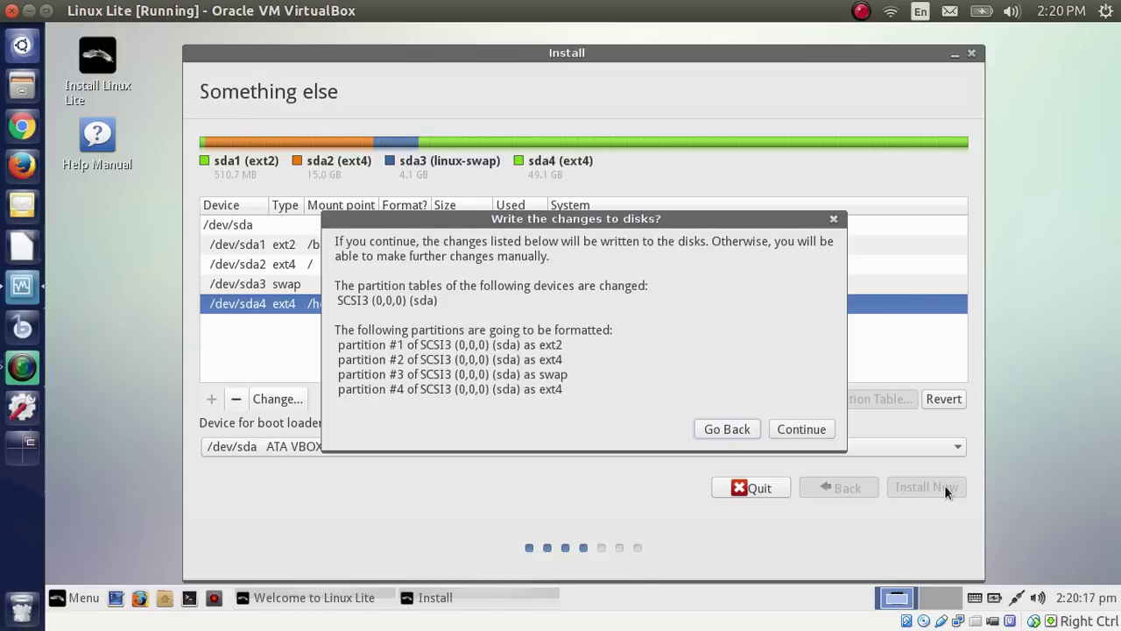
{"action": "left_click", "coordinate": [793, 429]}
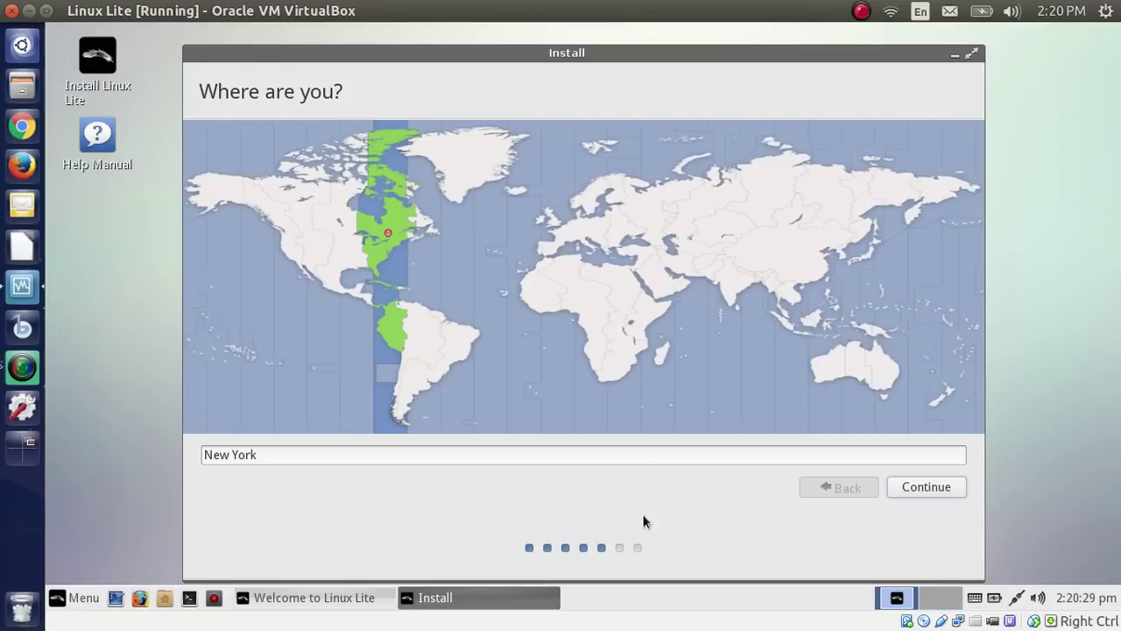
Accept New York as the location and English (US) as the keyboard layout
{"action": "left_click", "coordinate": [919, 494]}
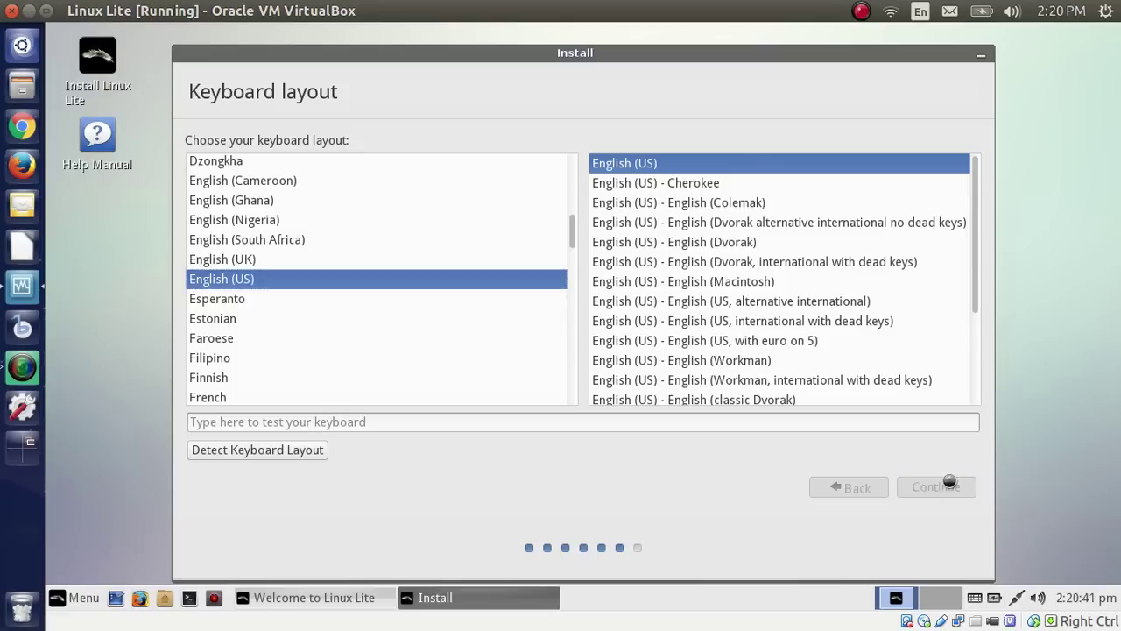
{"action": "left_click", "coordinate": [953, 488]}
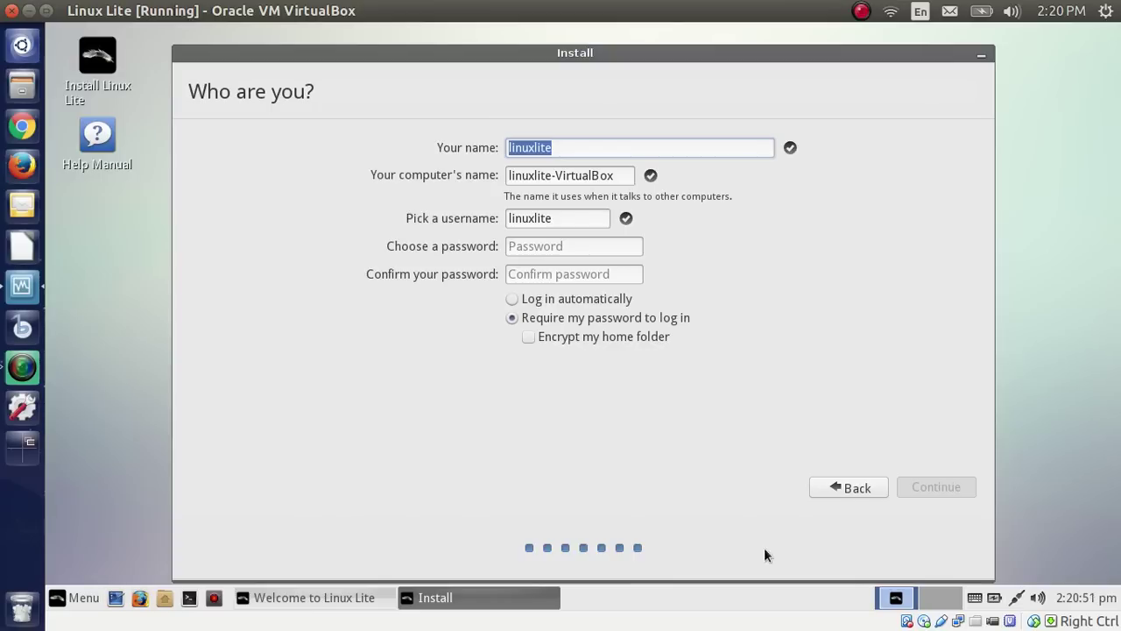
Switch to the host workspace that holds the Oracle VM VirtualBox Manager window
{"action": "left_click", "coordinate": [14, 452]}
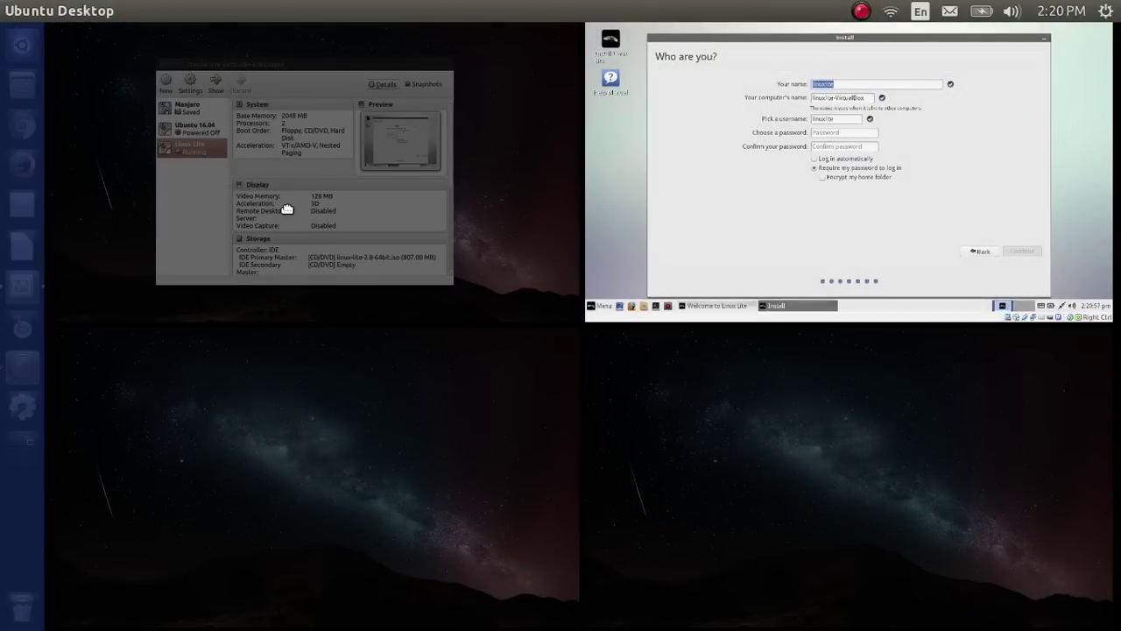
{"action": "left_click", "coordinate": [288, 208]}
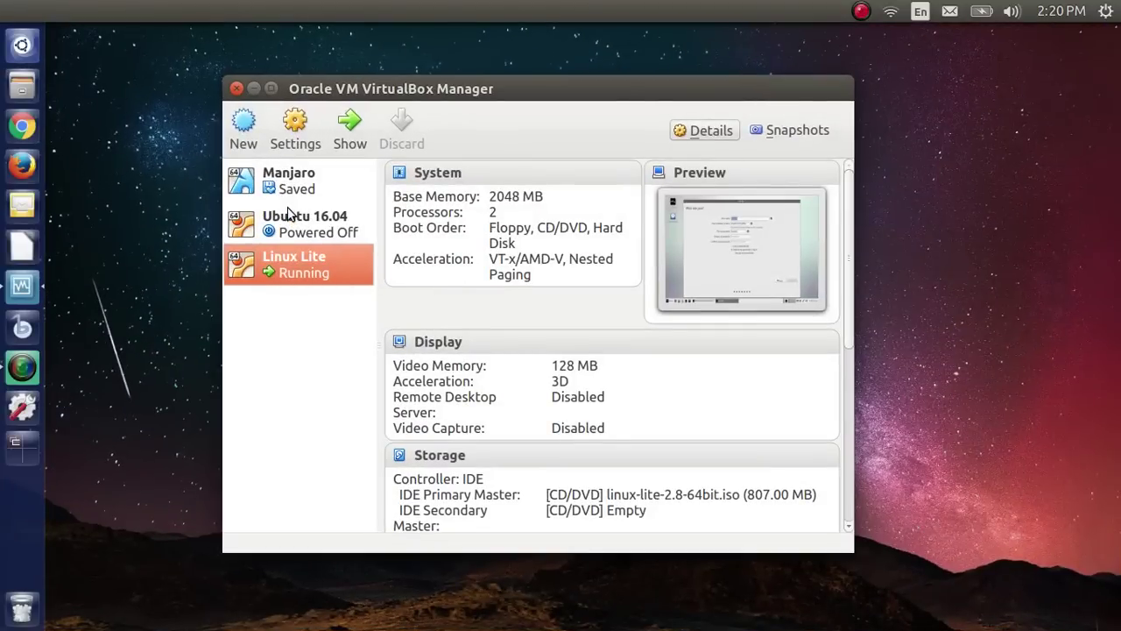